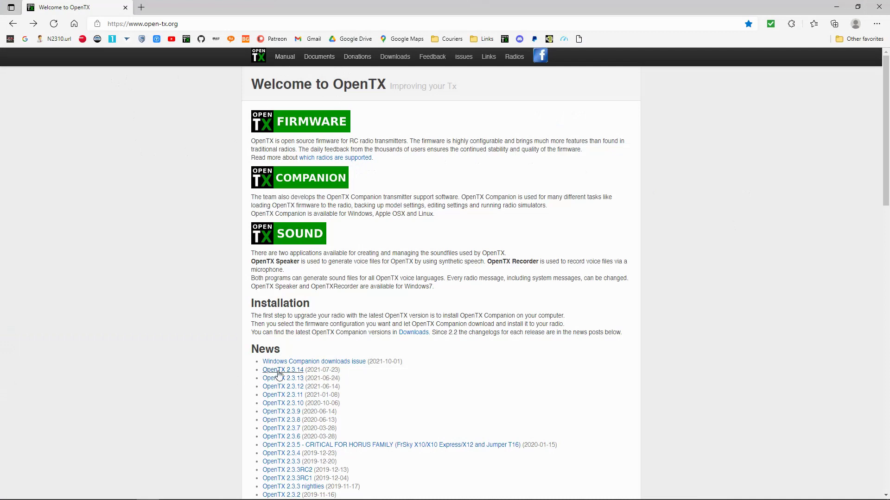
Download companion-windows-2.3.14.exe from the Windows Companion downloads issue post, then expand the downloads list.
{"action": "left_click", "coordinate": [340, 365]}
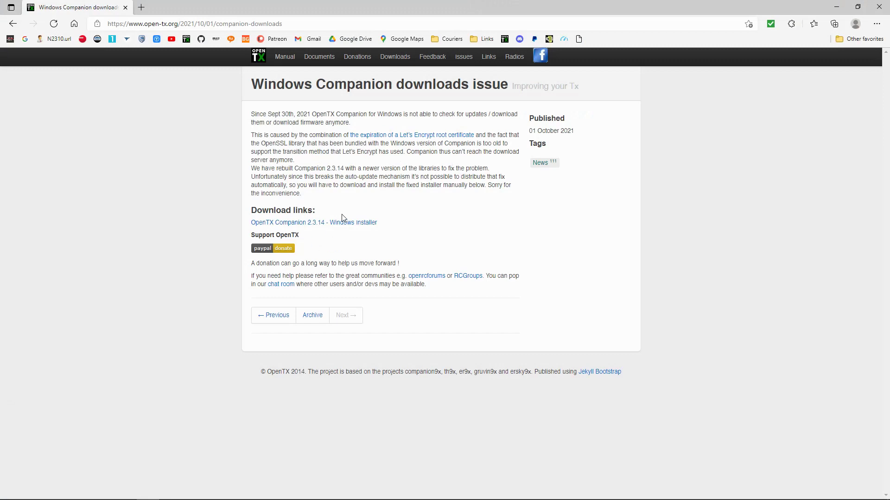
{"action": "left_click", "coordinate": [346, 223]}
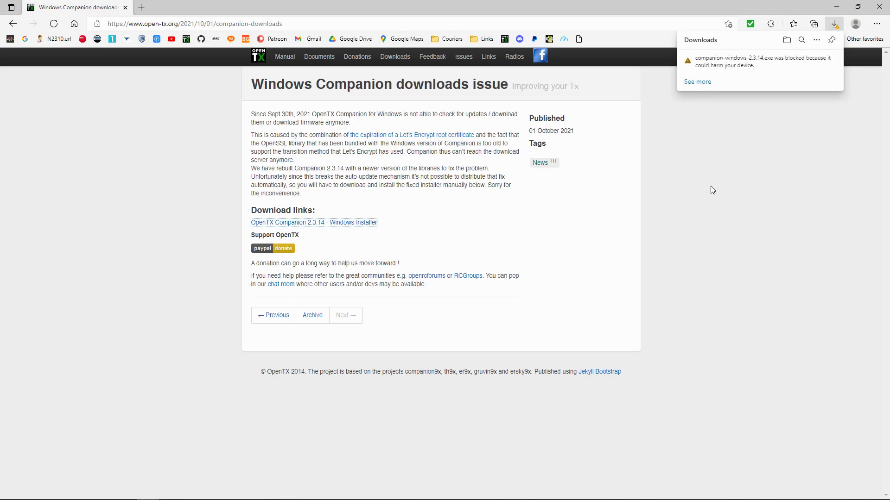
{"action": "left_click", "coordinate": [697, 82]}
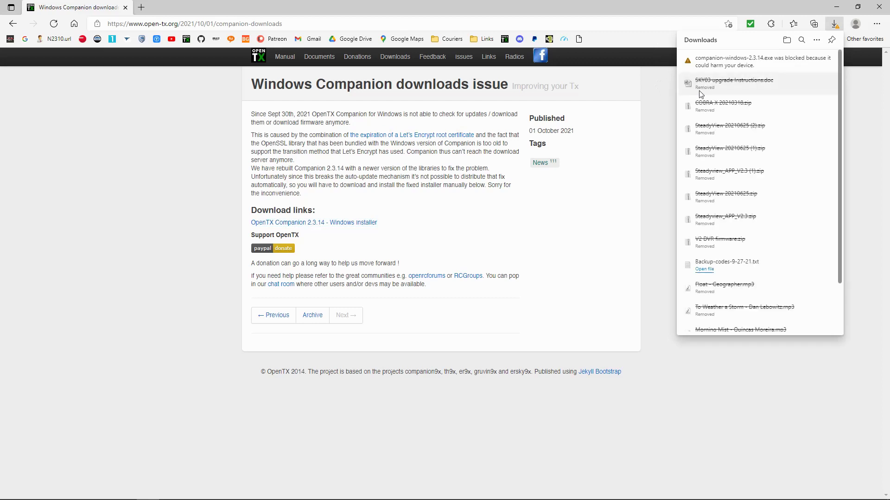
{"action": "mouse_move", "coordinate": [751, 62]}
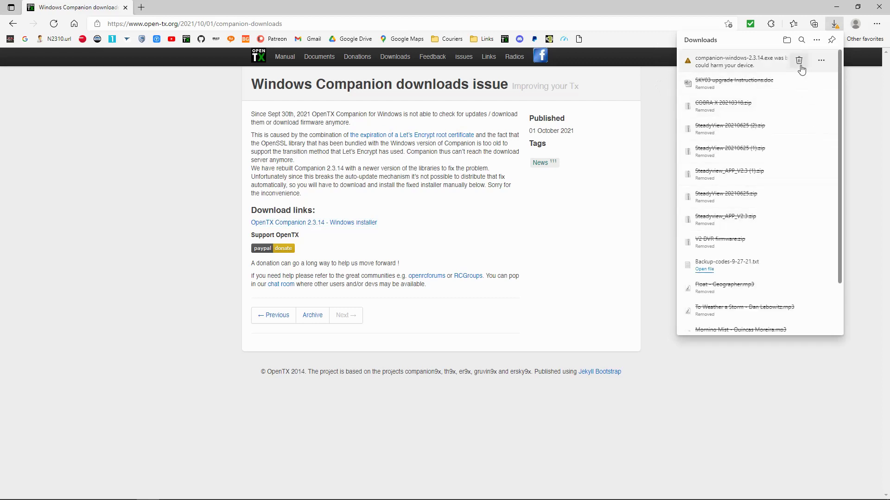
Keep the blocked companion-windows-2.3.14.exe anyway and dismiss the Norton notification.
{"action": "left_click", "coordinate": [819, 62]}
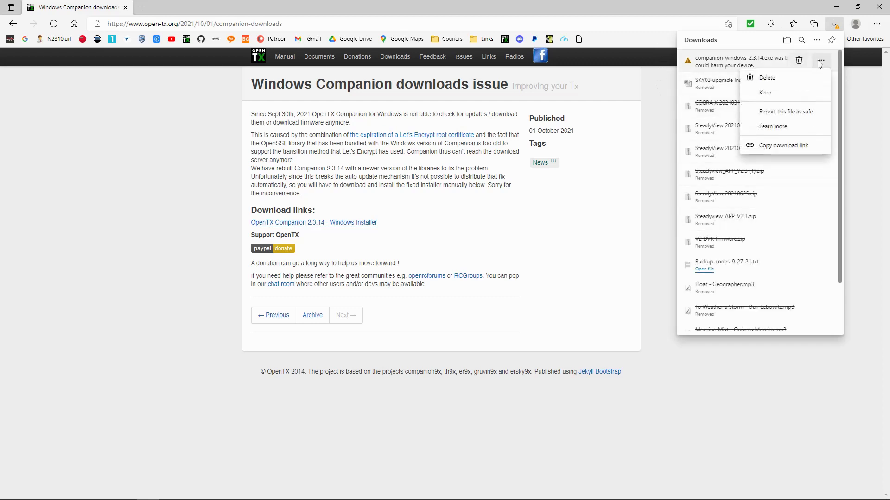
{"action": "left_click", "coordinate": [787, 95]}
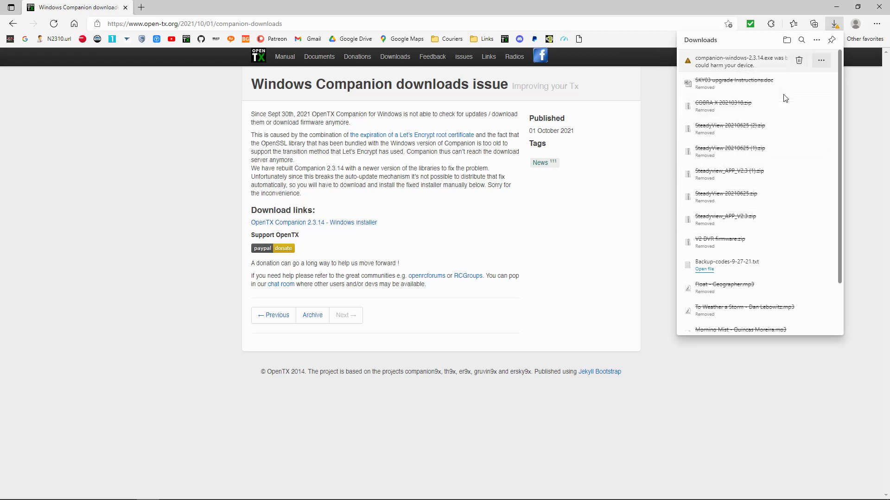
{"action": "left_click", "coordinate": [749, 151]}
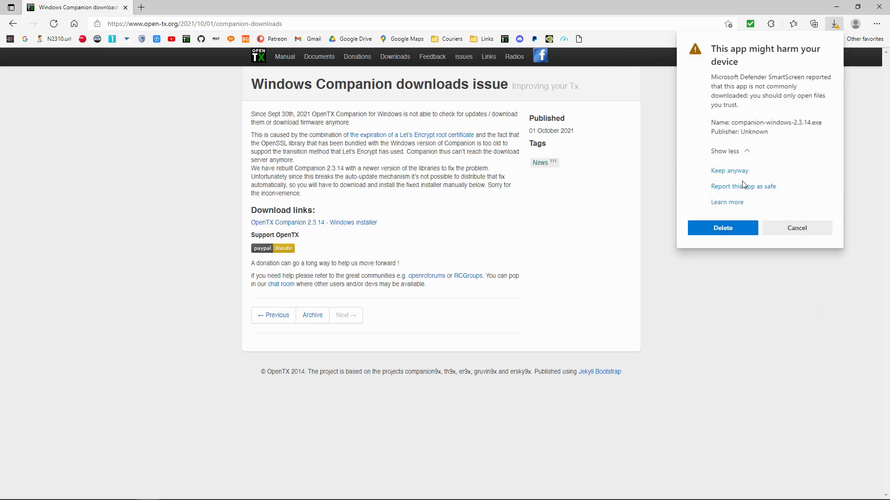
{"action": "left_click", "coordinate": [742, 172]}
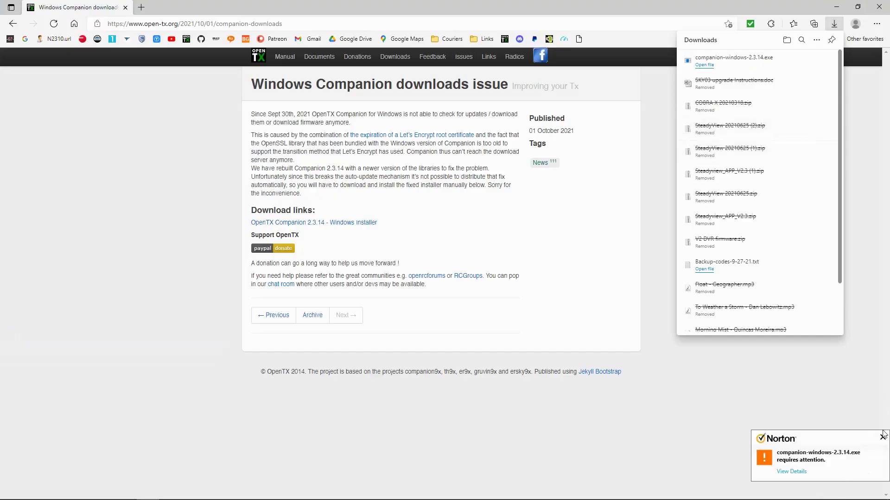
{"action": "left_click", "coordinate": [880, 440]}
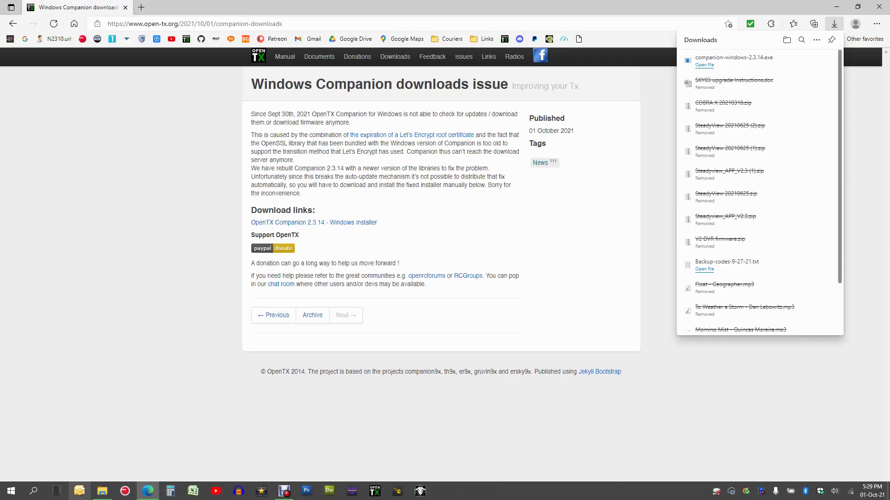
Cut companion-windows-2.3.14.exe from the Downloads folder.
{"action": "left_click", "coordinate": [102, 493]}
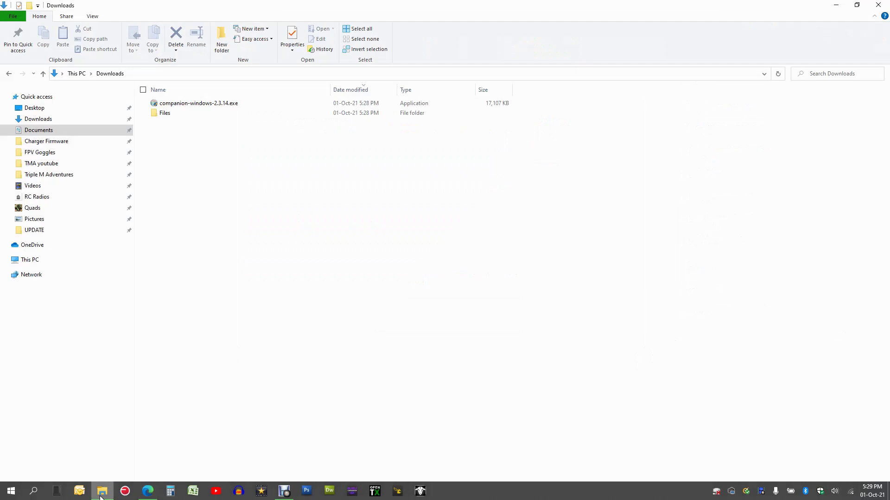
{"action": "left_click", "coordinate": [204, 105]}
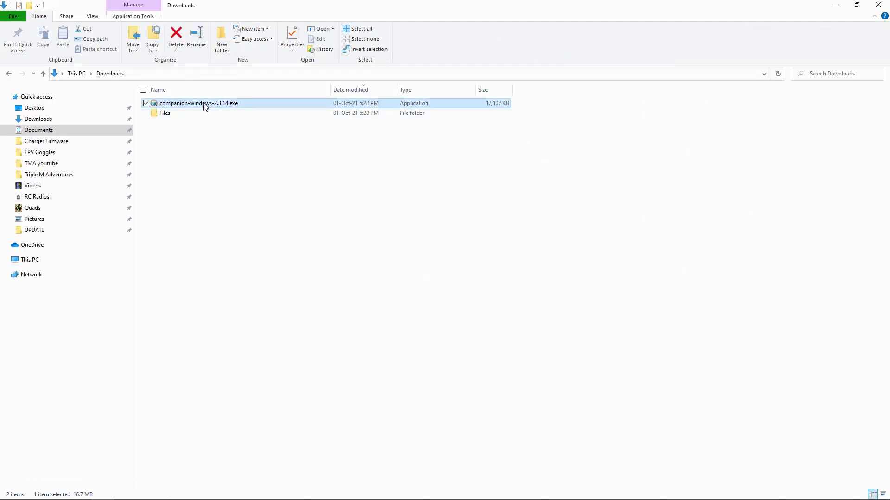
{"action": "right_click", "coordinate": [204, 104]}
{"action": "left_click", "coordinate": [137, 233]}
Paste the installer into RC Radios > OpenTX Companion, replacing the existing copy.
{"action": "left_click", "coordinate": [35, 198]}
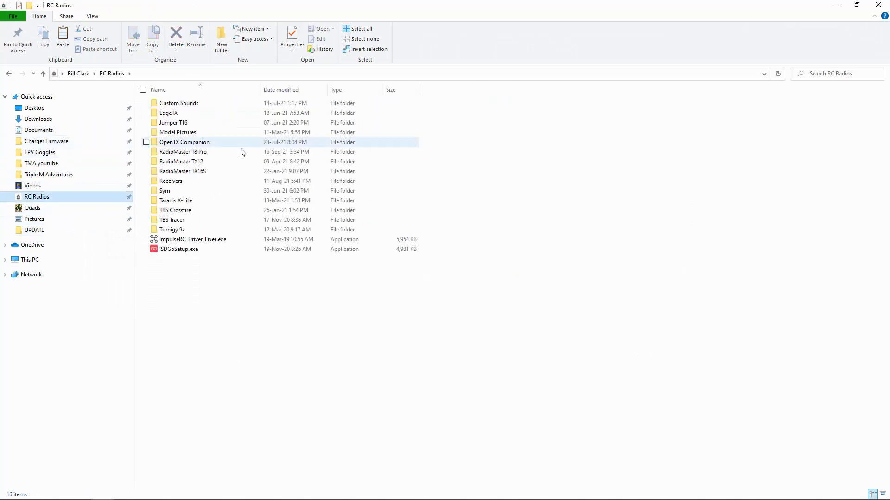
{"action": "double_click", "coordinate": [211, 143]}
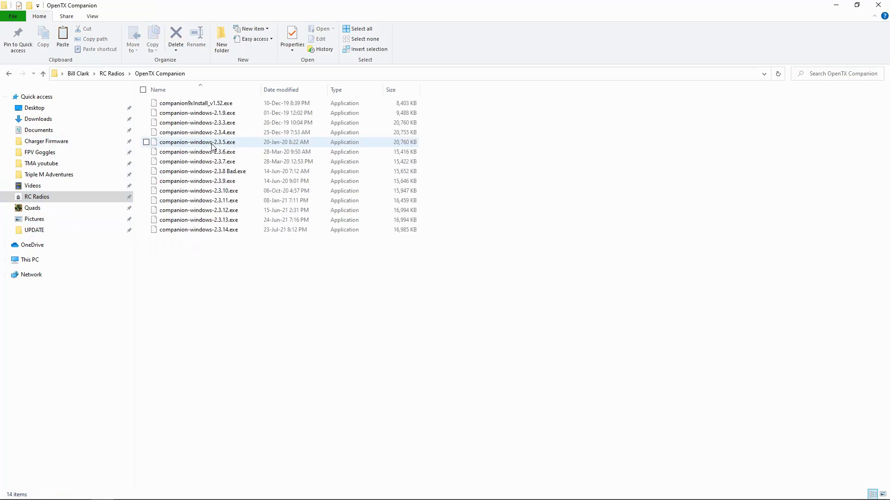
{"action": "left_click_drag", "start_coordinate": [271, 90], "coordinate": [156, 90]}
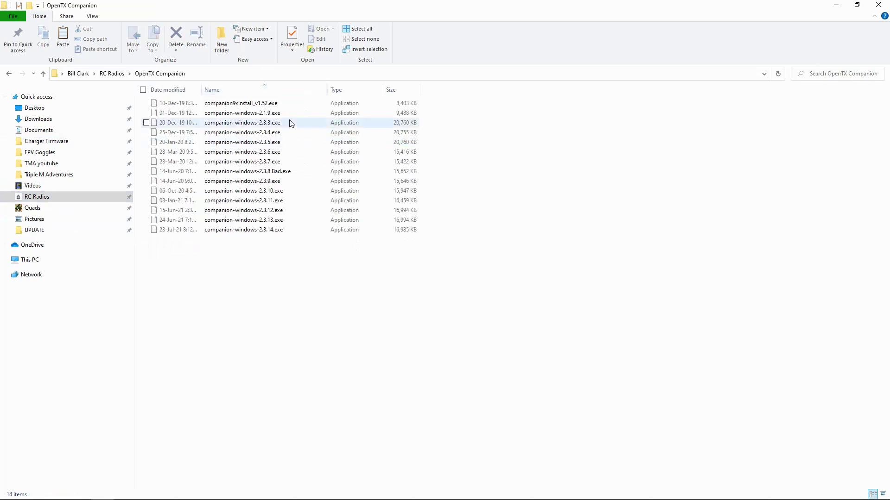
{"action": "left_click_drag", "start_coordinate": [208, 90], "coordinate": [160, 90]}
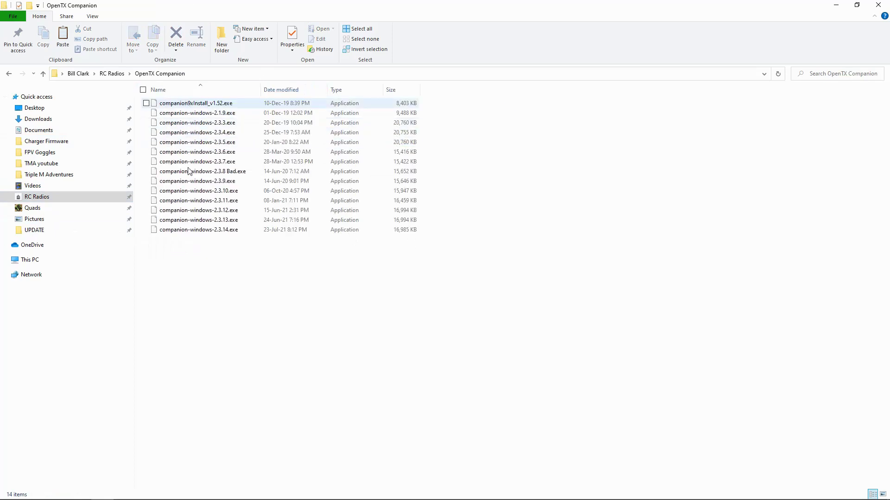
{"action": "right_click", "coordinate": [199, 291]}
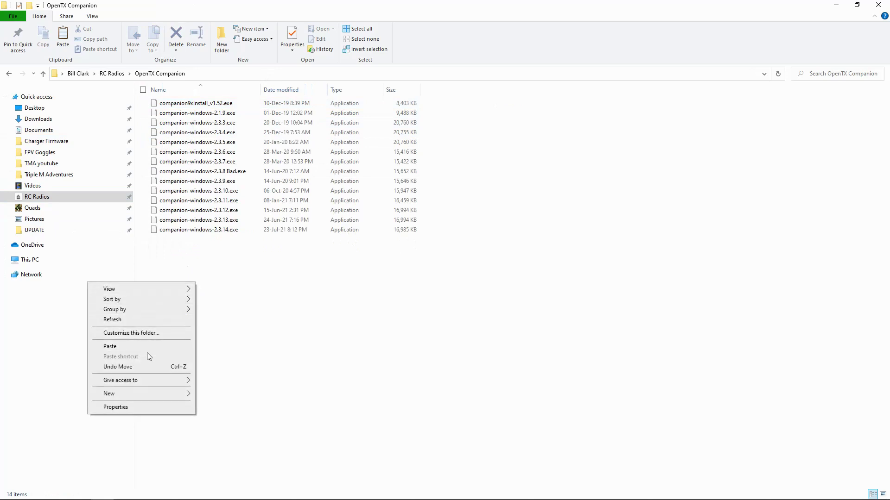
{"action": "left_click", "coordinate": [110, 346]}
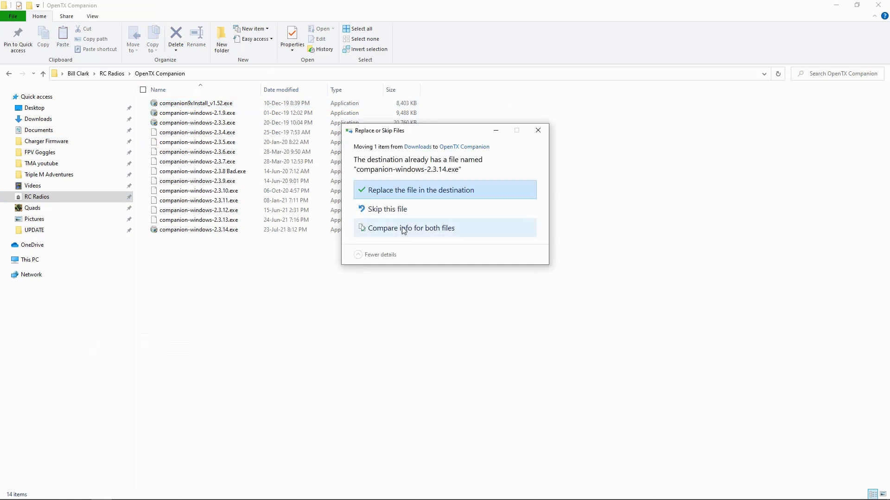
{"action": "left_click", "coordinate": [442, 191]}
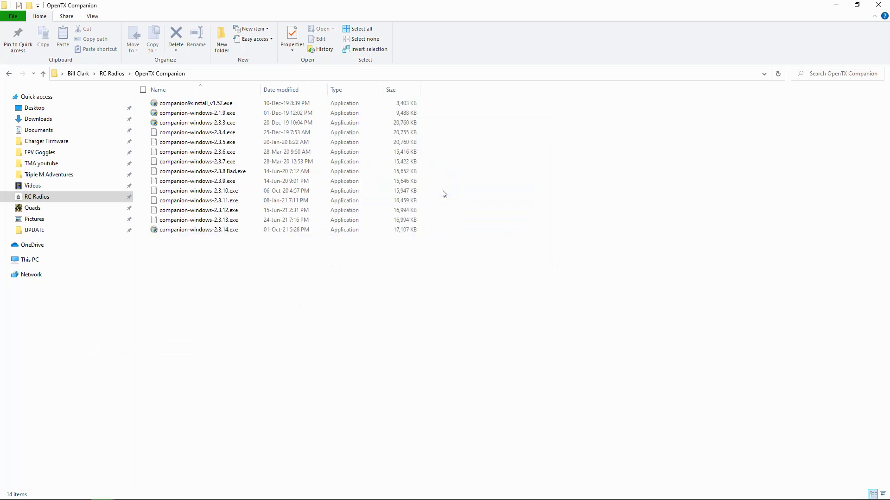
Sort by Date modified, run companion-windows-2.3.14.exe past SmartScreen and Norton, and accept the license.
{"action": "left_click", "coordinate": [280, 86]}
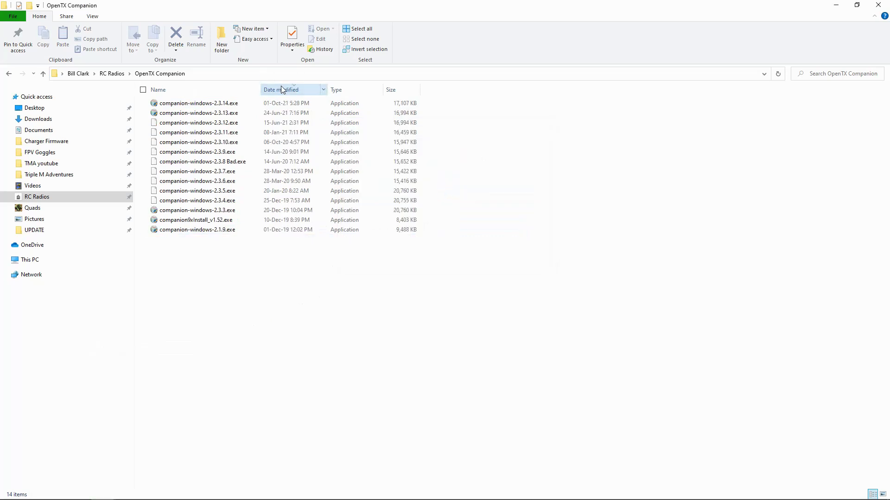
{"action": "double_click", "coordinate": [217, 104]}
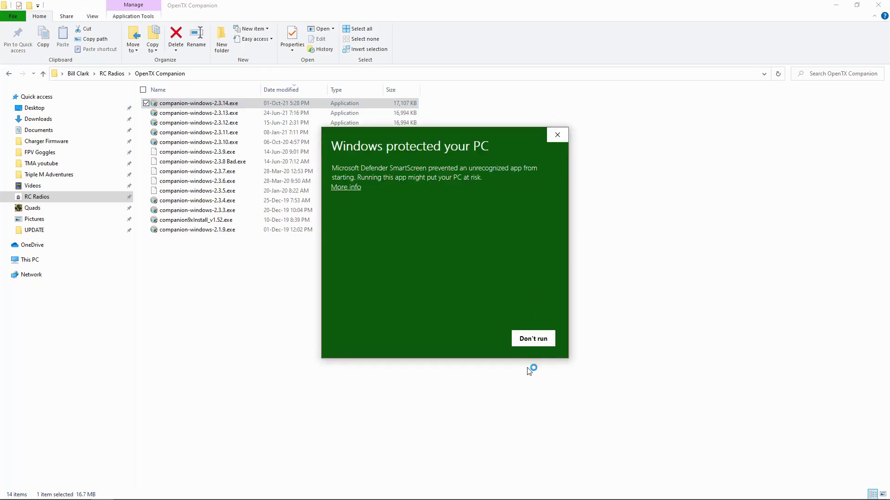
{"action": "left_click", "coordinate": [346, 187]}
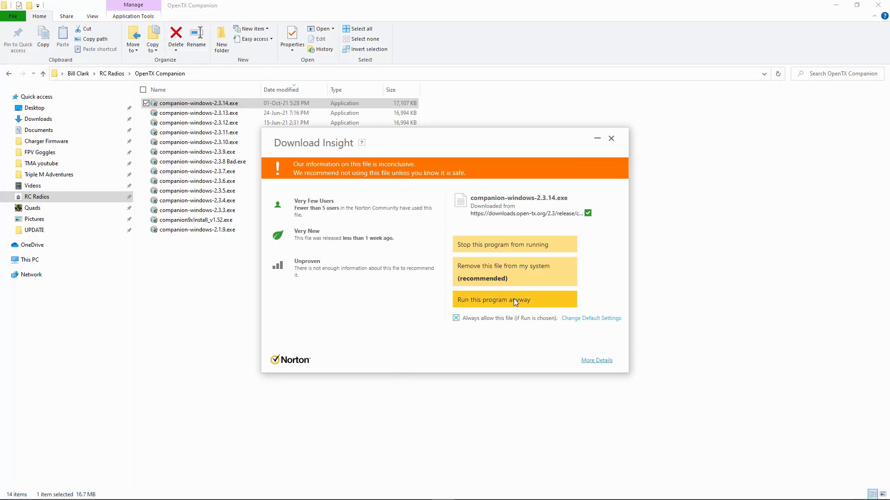
{"action": "left_click", "coordinate": [488, 304]}
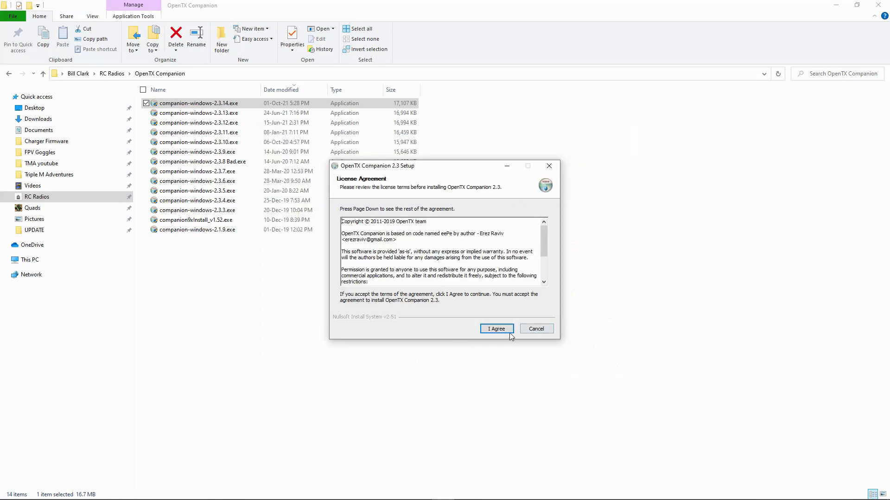
{"action": "left_click", "coordinate": [500, 331]}
Keep default components, folder and Start Menu, install for current user, and finish with Companion launching.
{"action": "left_click", "coordinate": [499, 331]}
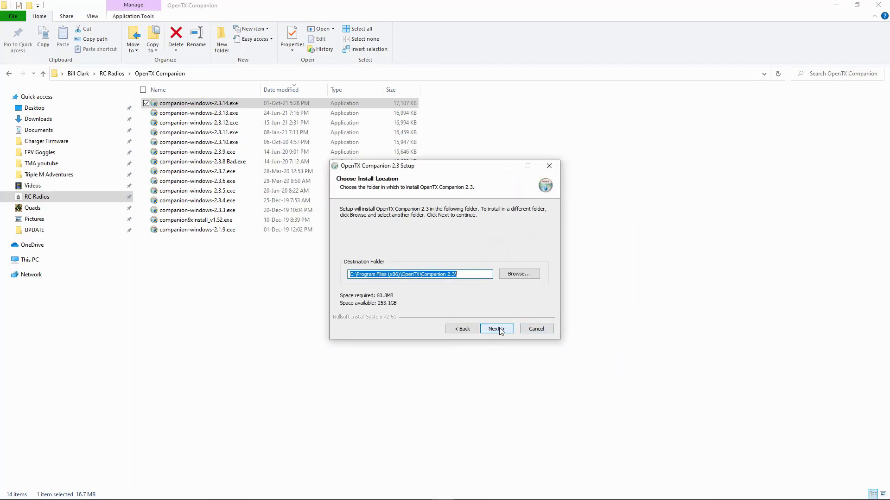
{"action": "left_click", "coordinate": [500, 331]}
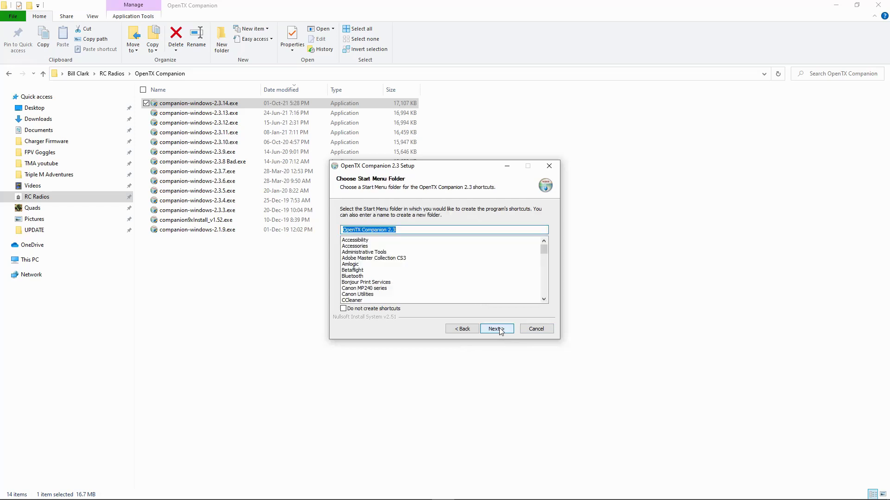
{"action": "left_click", "coordinate": [499, 331]}
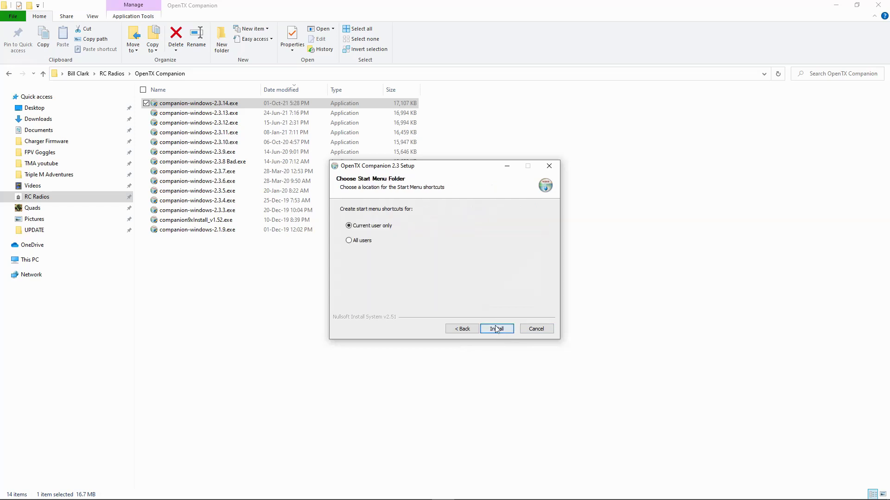
{"action": "left_click", "coordinate": [512, 329]}
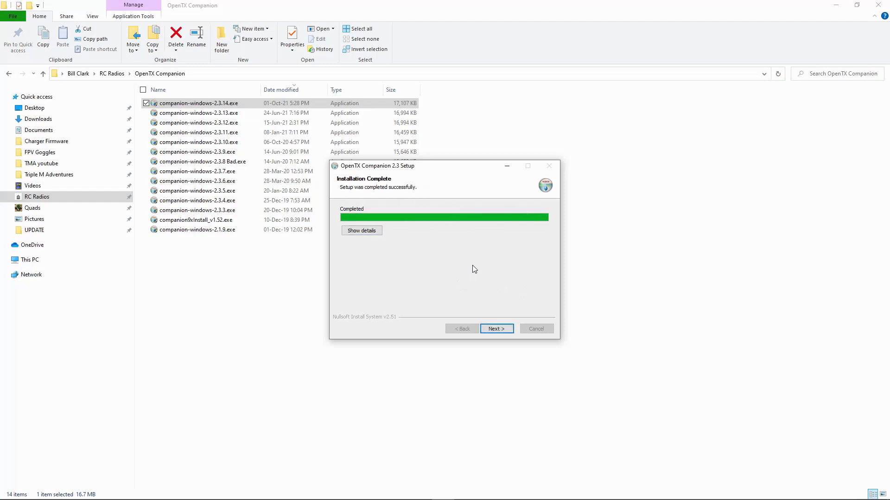
{"action": "left_click", "coordinate": [505, 329]}
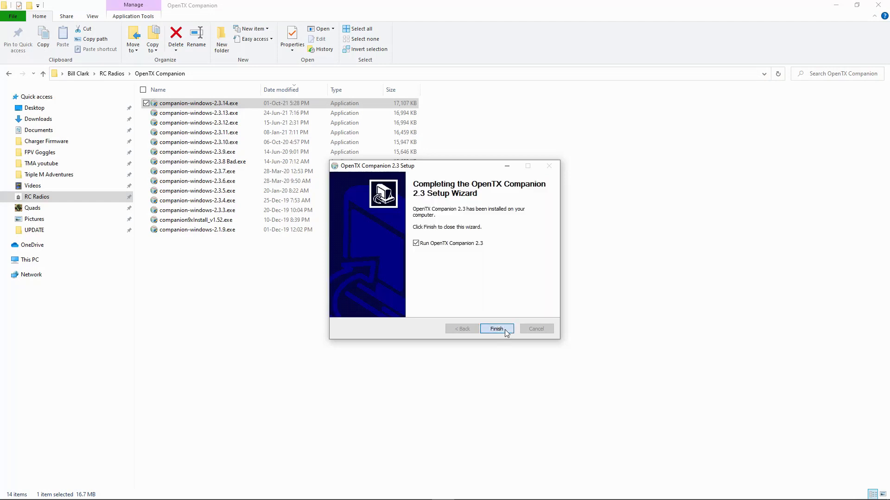
{"action": "left_click", "coordinate": [503, 330]}
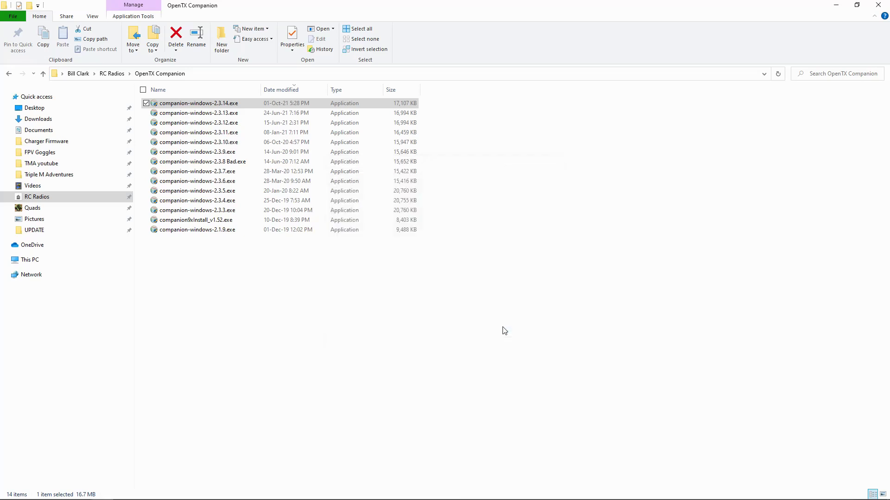